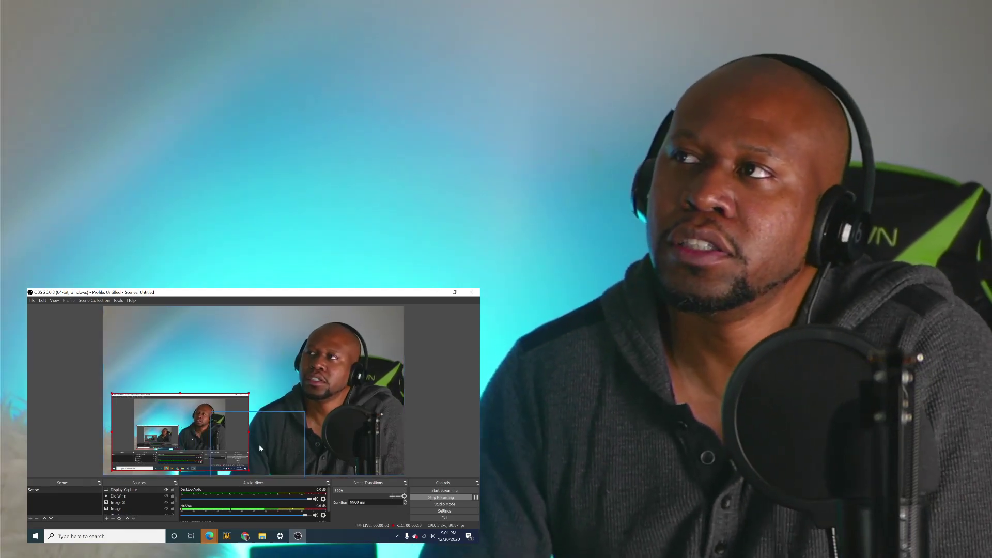
# Step: Switch to Chrome and show the W.A.S.P. 'Trail Of Tears' lyrics video fullscreen
pyautogui.hotkey('alt', 'Tab')
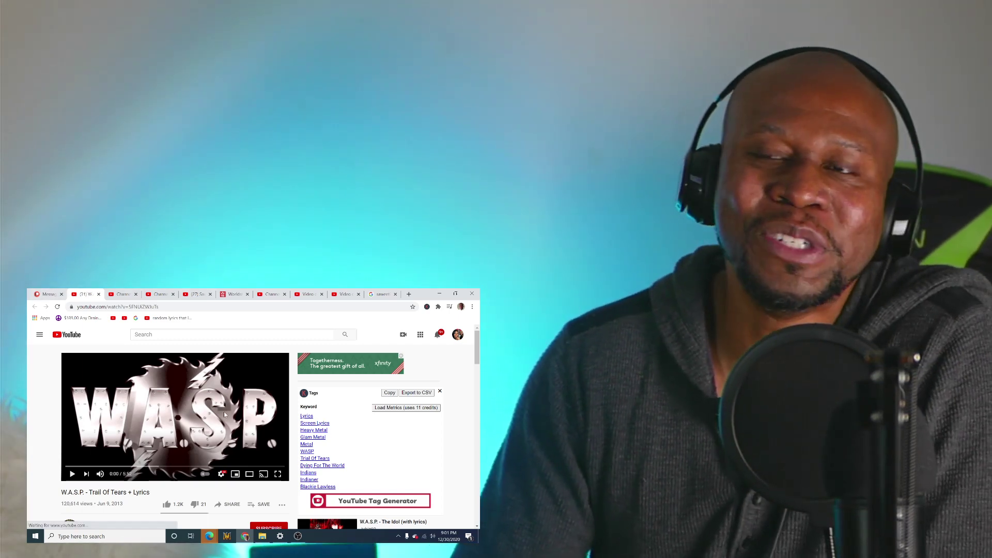
pyautogui.click(277, 473)
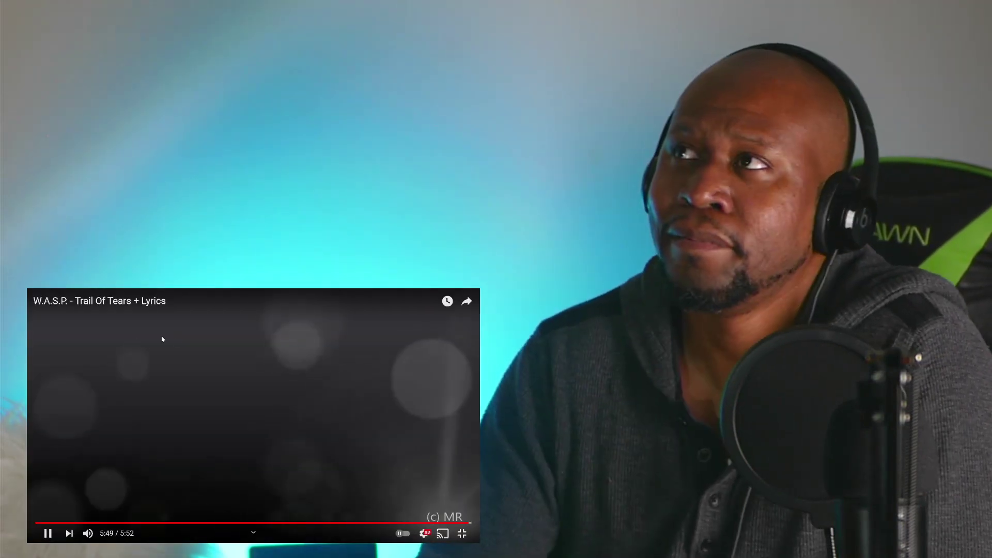
# Step: Pause 'Trail Of Tears' near its end and rewind it to 0:28
pyautogui.click(206, 395)
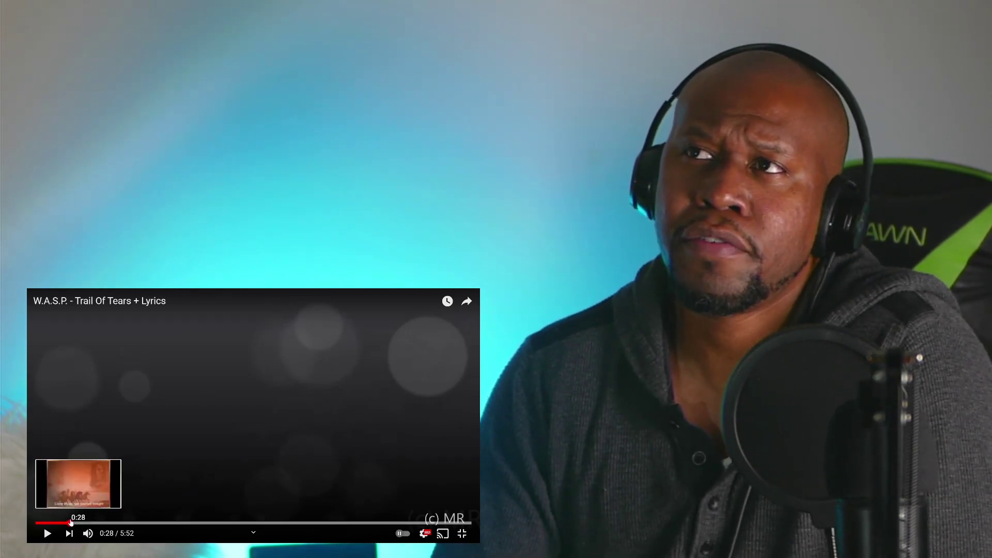
pyautogui.click(71, 523)
pyautogui.moveTo(87, 534)
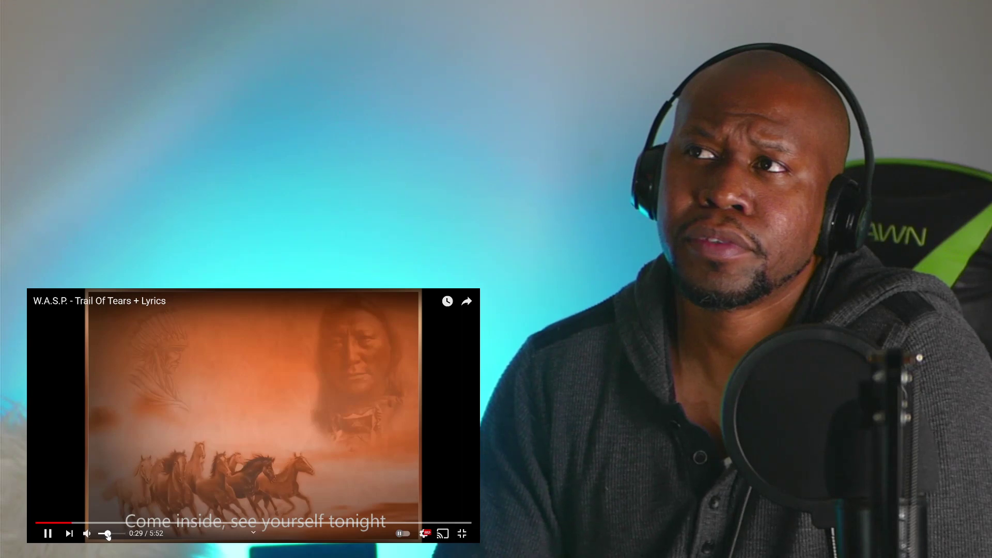
# Step: Skip ahead past 0:59 and 2:15, pause, then jump to 4:22 of 5:52
pyautogui.click(109, 523)
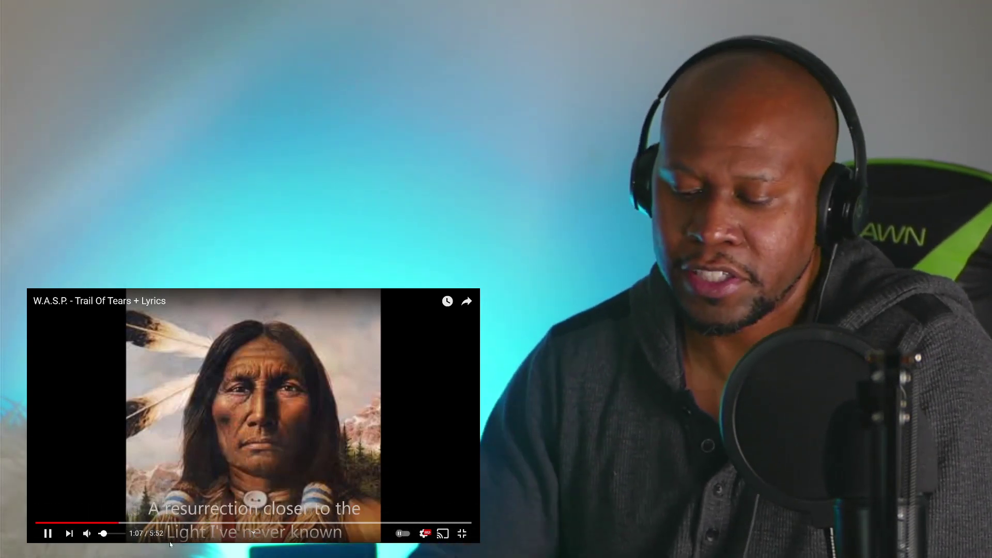
pyautogui.click(203, 525)
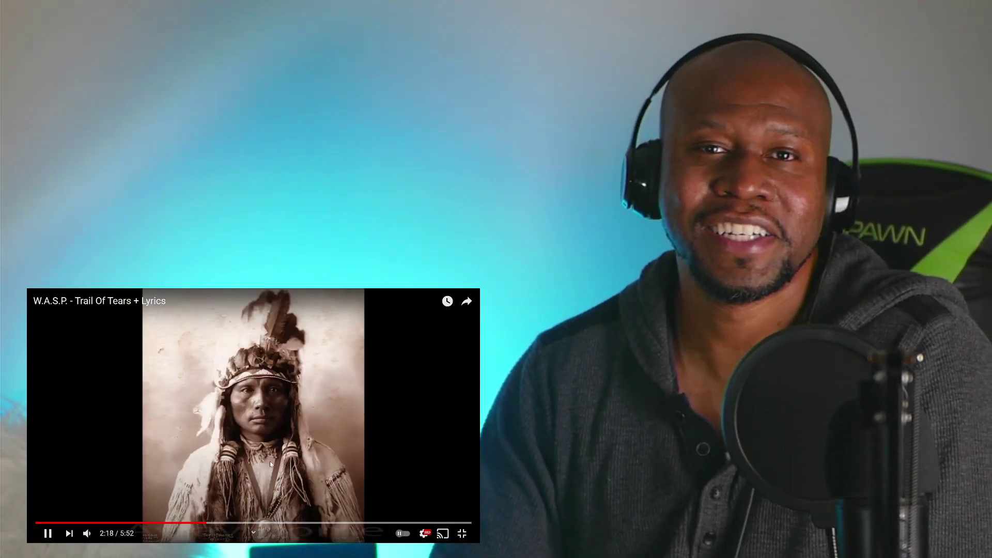
pyautogui.click(283, 425)
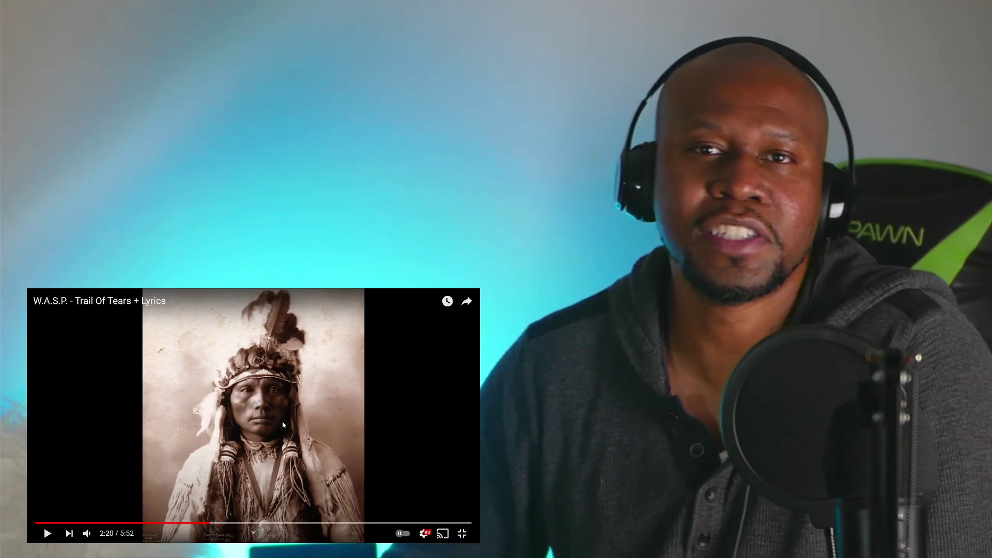
pyautogui.click(361, 523)
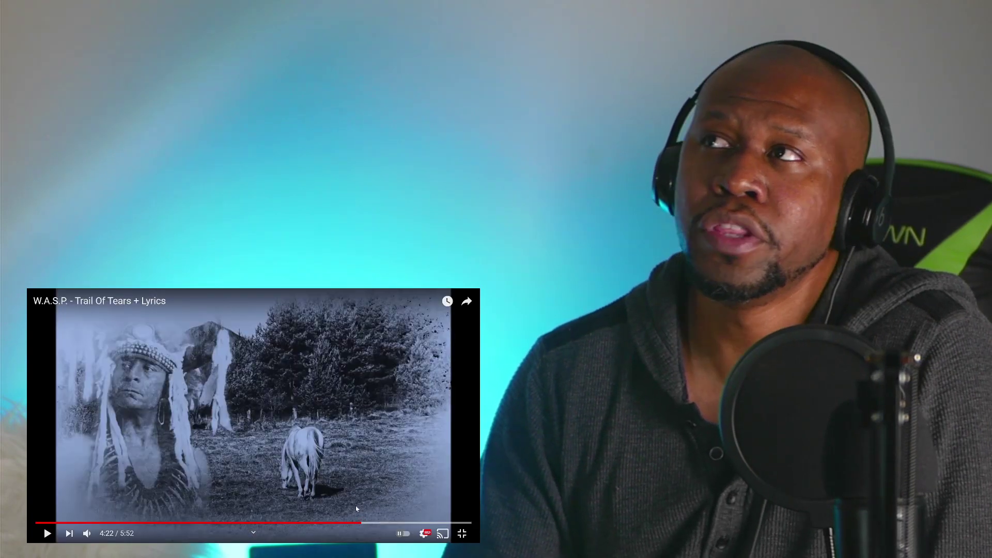